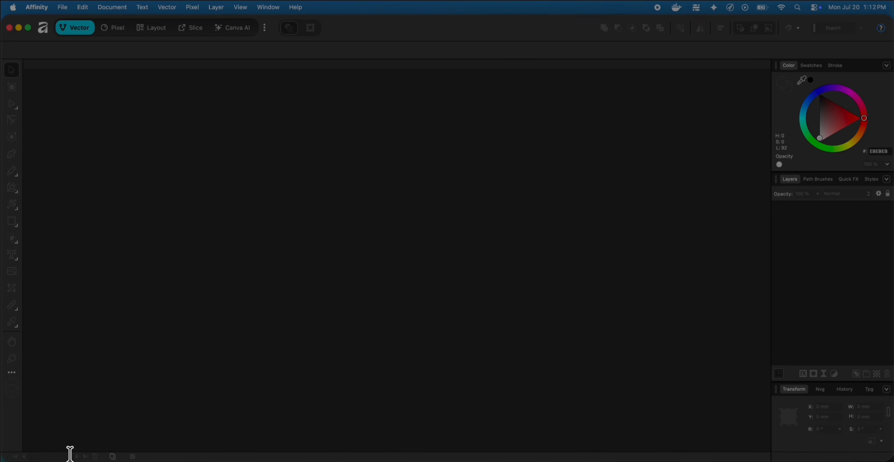
Open the Social Media Post document from the Assets folder, expand its artboard's layers and show the Chroma group
{"action": "left_click", "coordinate": [45, 461]}
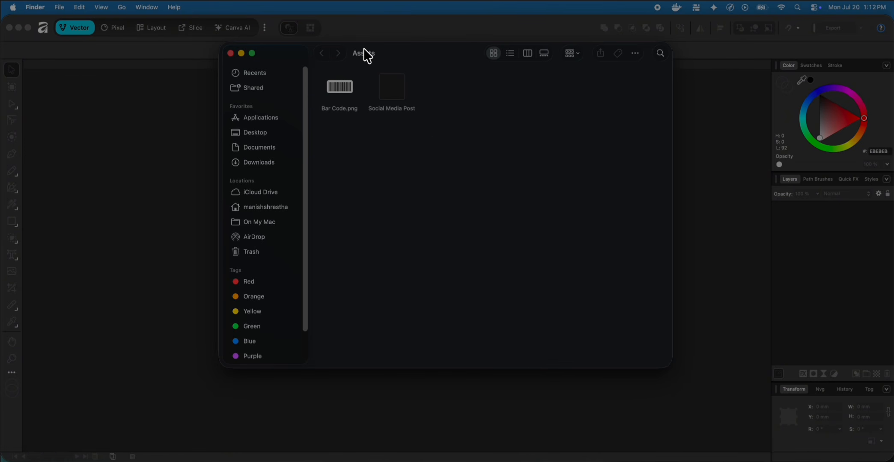
{"action": "double_click", "coordinate": [389, 90]}
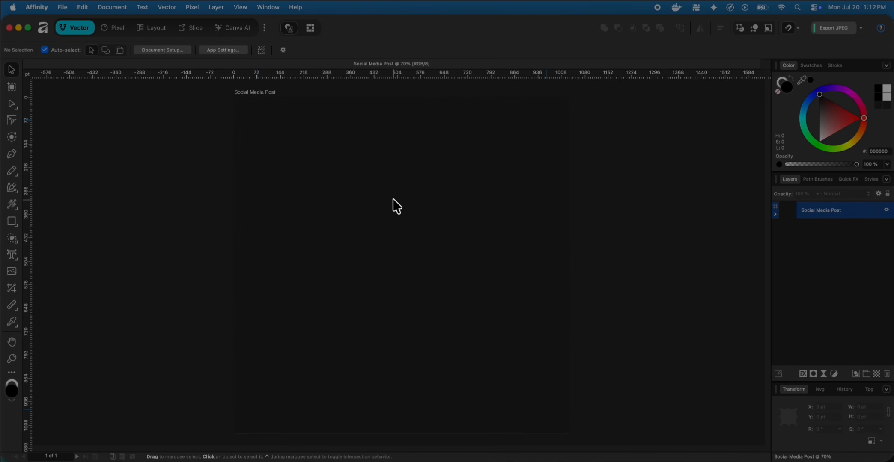
{"action": "left_click", "coordinate": [776, 214]}
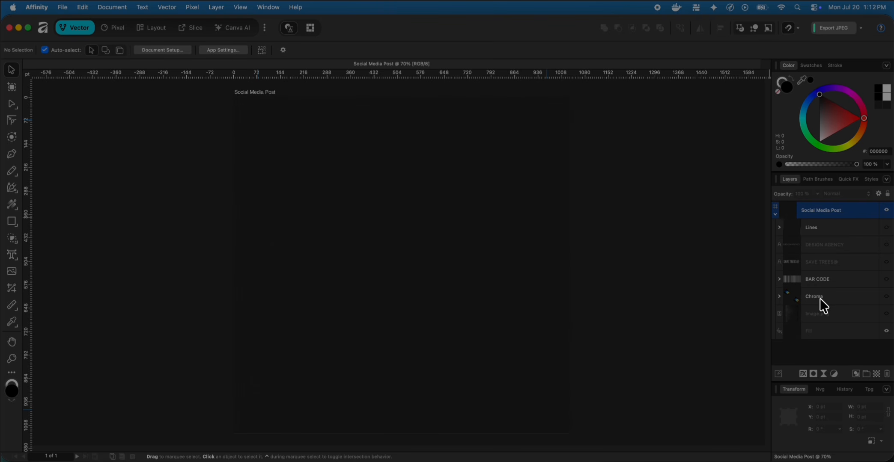
{"action": "left_click", "coordinate": [885, 296]}
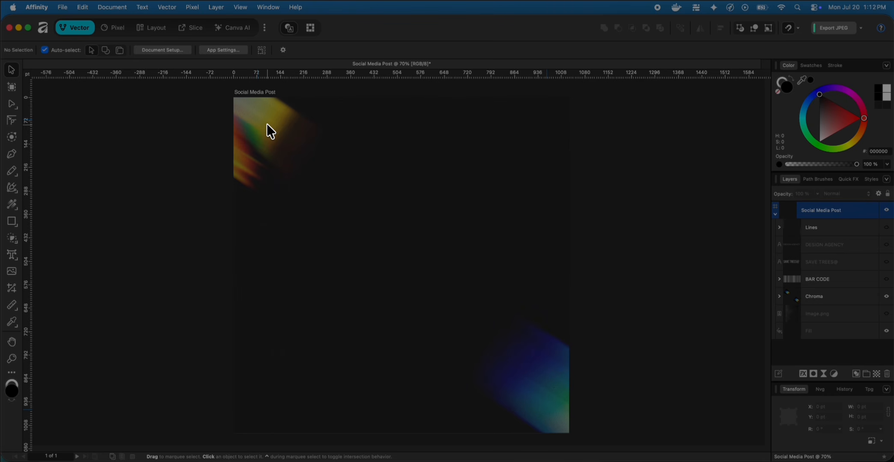
Draw a proportional five-sided square star about 710 pt wide and high, centred on the artboard
{"action": "left_click", "coordinate": [12, 222]}
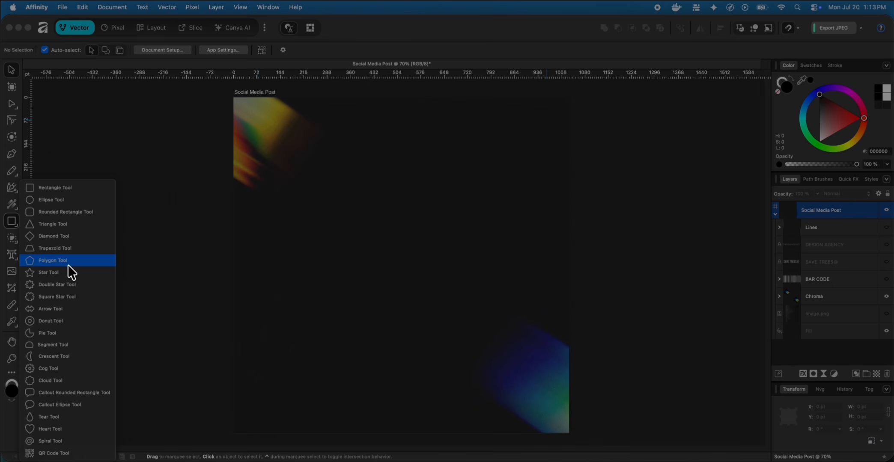
{"action": "left_click", "coordinate": [75, 296]}
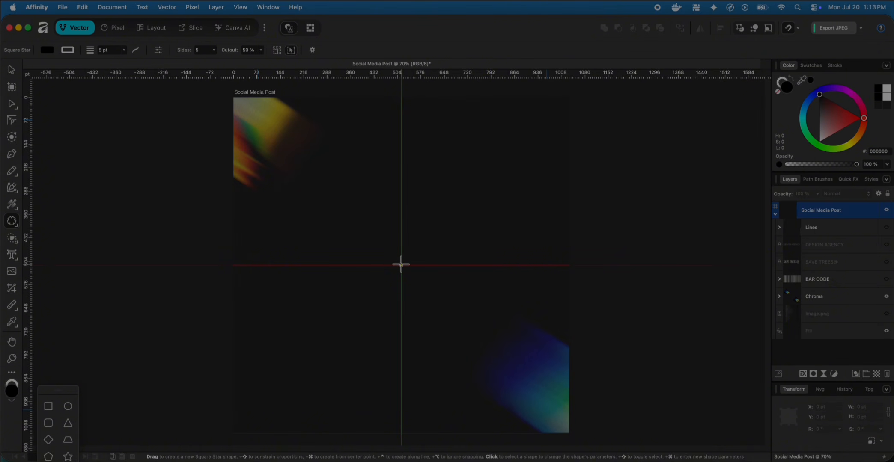
{"action": "left_click_drag", "start_coordinate": [401, 264], "coordinate": [463, 382]}
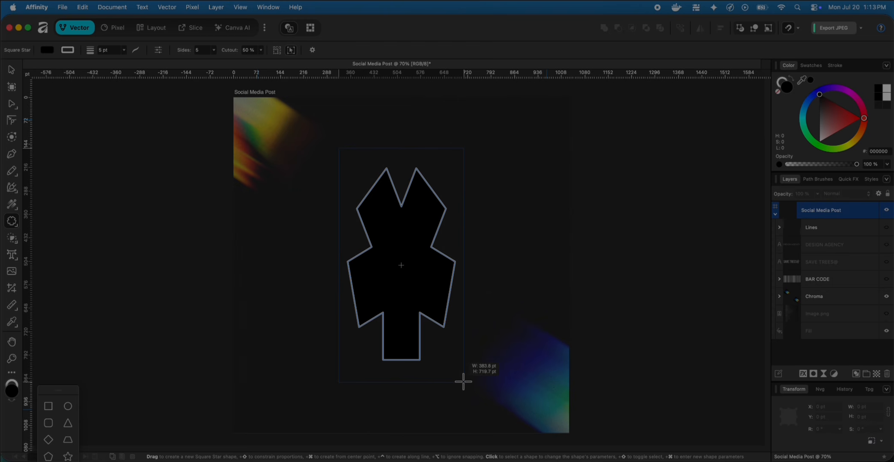
{"action": "key", "text": "shift"}
{"action": "left_click_drag", "start_coordinate": [463, 382], "coordinate": [485, 412]}
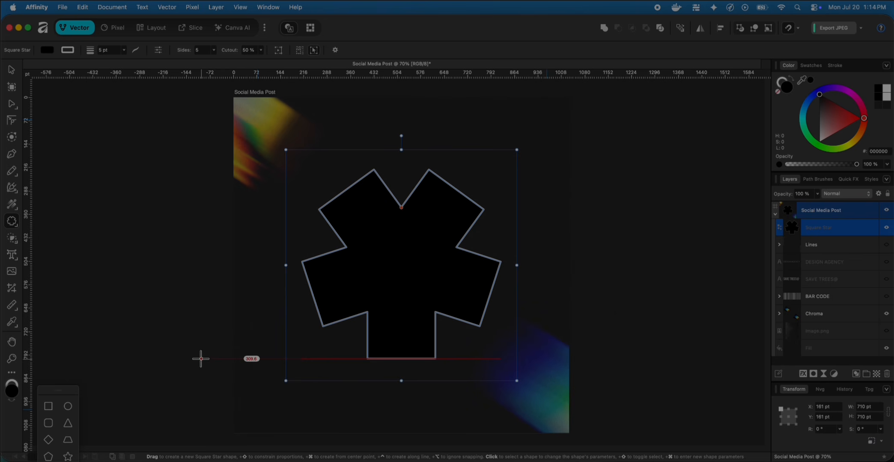
Remove the square star's fill, keeping only its outline
{"action": "left_click", "coordinate": [13, 384]}
{"action": "left_click", "coordinate": [13, 387]}
{"action": "key", "text": "slash"}
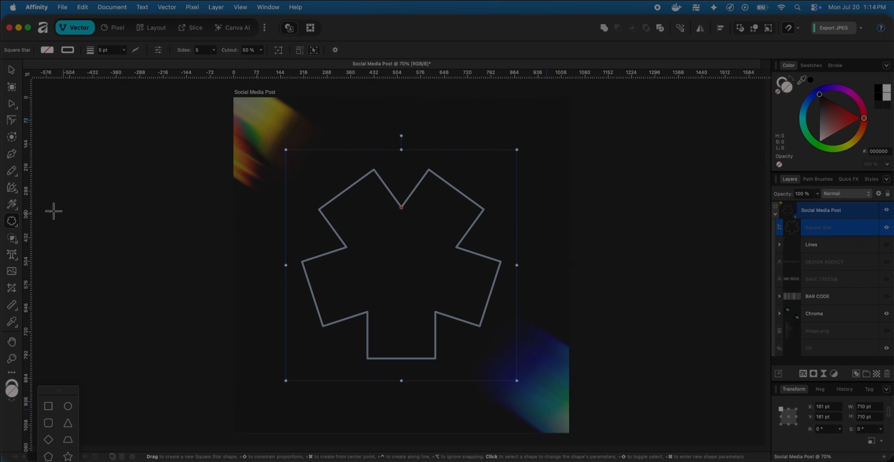
Draw a white-filled circle above the star's upper-left arm and size it to about 92 pt in diameter
{"action": "left_click", "coordinate": [11, 222]}
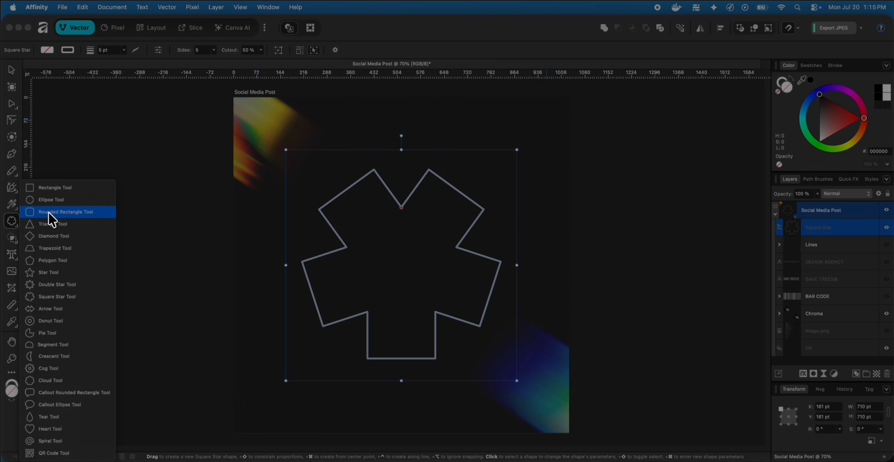
{"action": "left_click", "coordinate": [52, 201]}
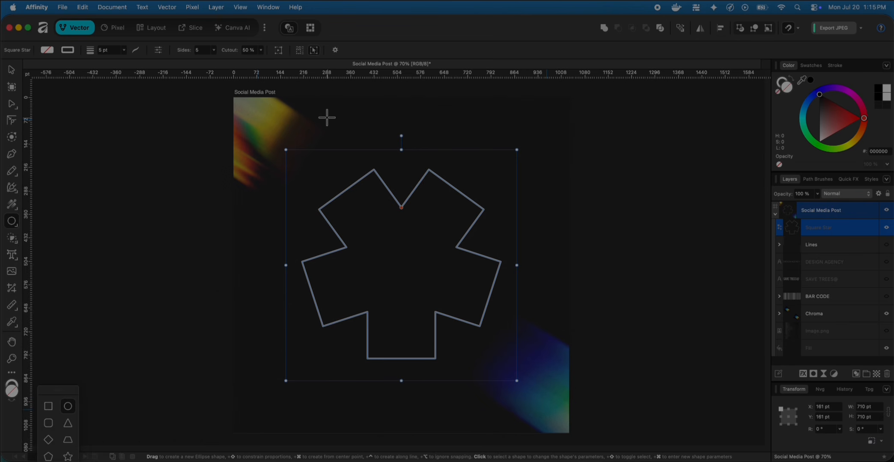
{"action": "left_click_drag", "start_coordinate": [327, 117], "coordinate": [370, 152]}
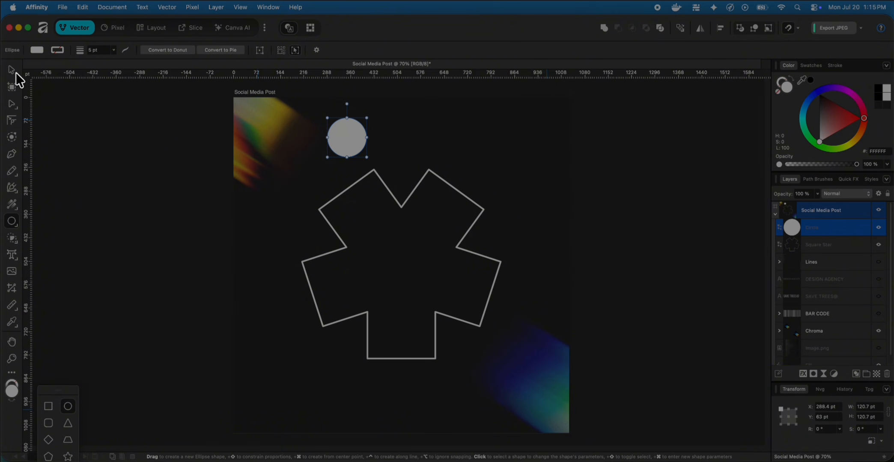
{"action": "key", "text": "v"}
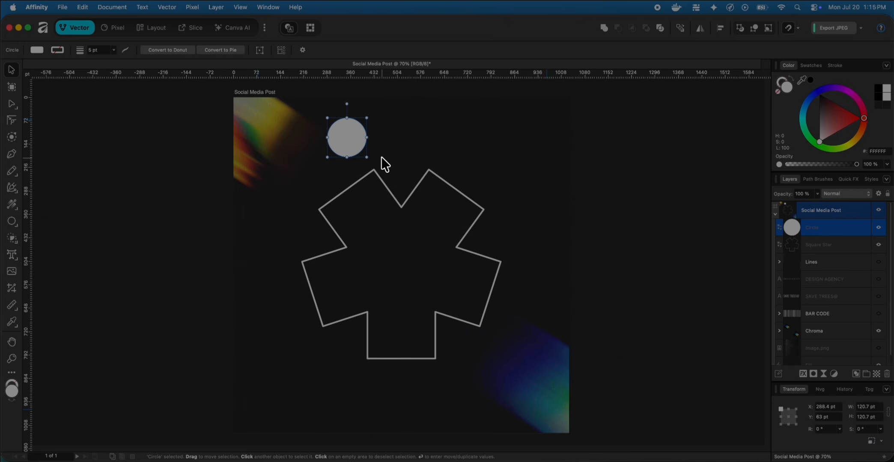
{"action": "left_click_drag", "start_coordinate": [366, 157], "coordinate": [358, 148]}
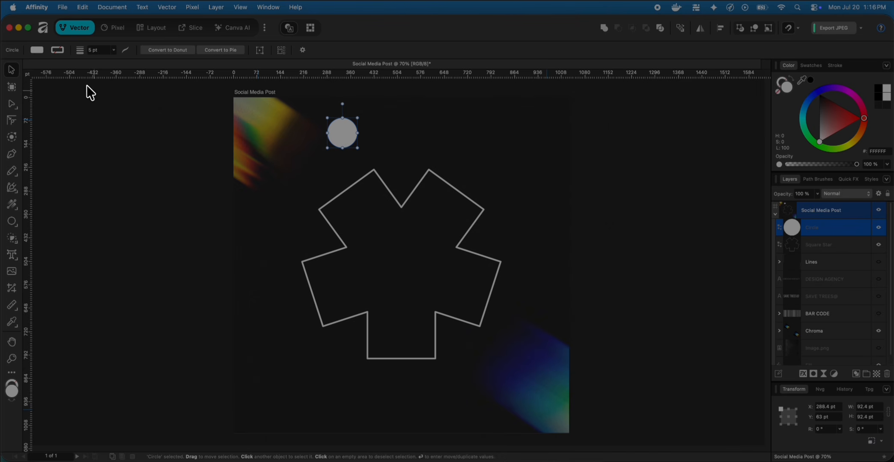
Give the circle a linear gradient fill with its start stop sampled as yellow C5B526 from the upper-left colour glow
{"action": "left_click", "coordinate": [37, 50]}
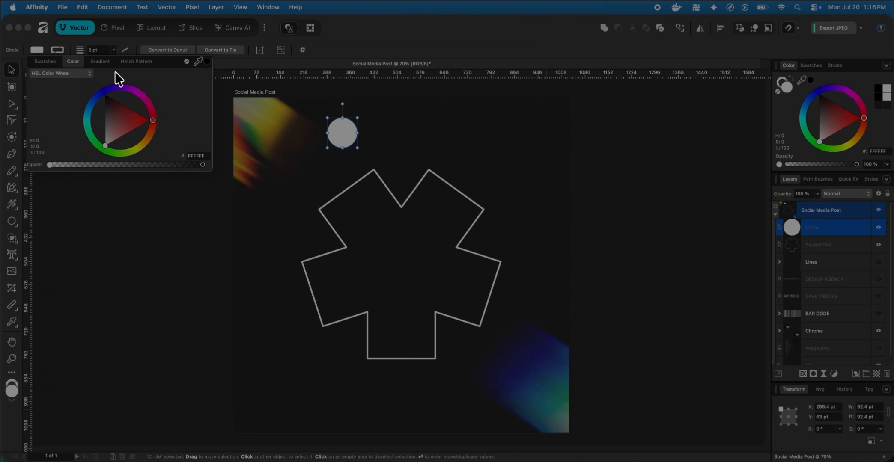
{"action": "left_click", "coordinate": [100, 62]}
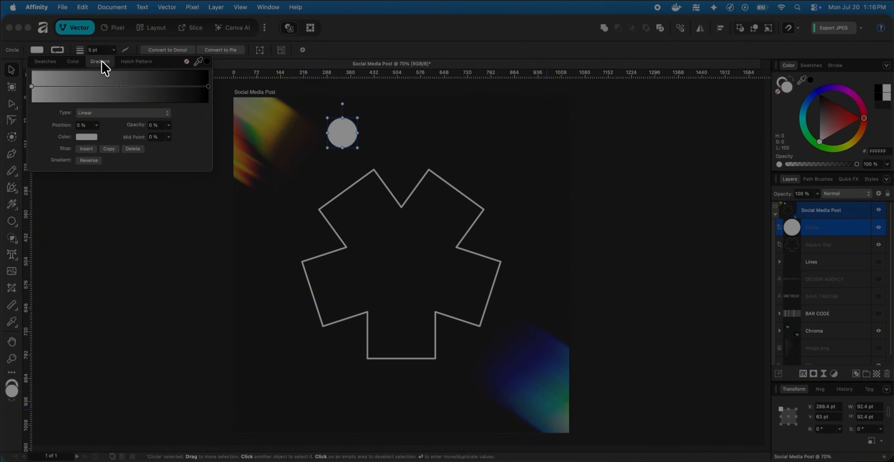
{"action": "left_click", "coordinate": [31, 86]}
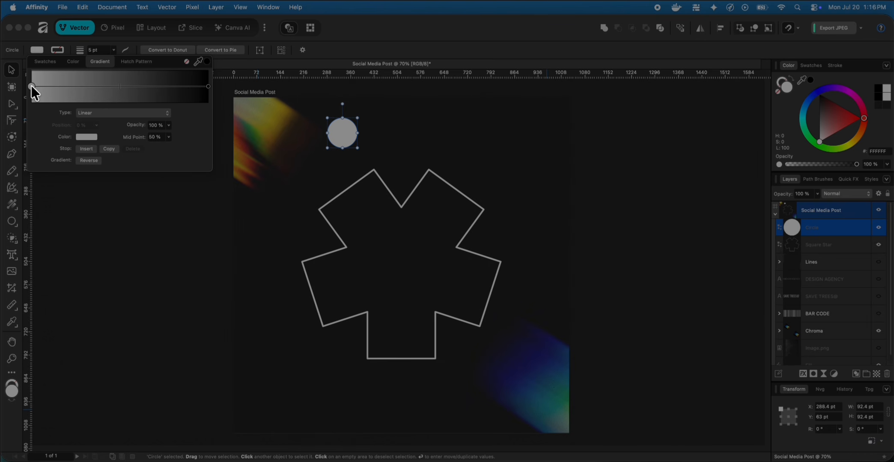
{"action": "left_click", "coordinate": [88, 136]}
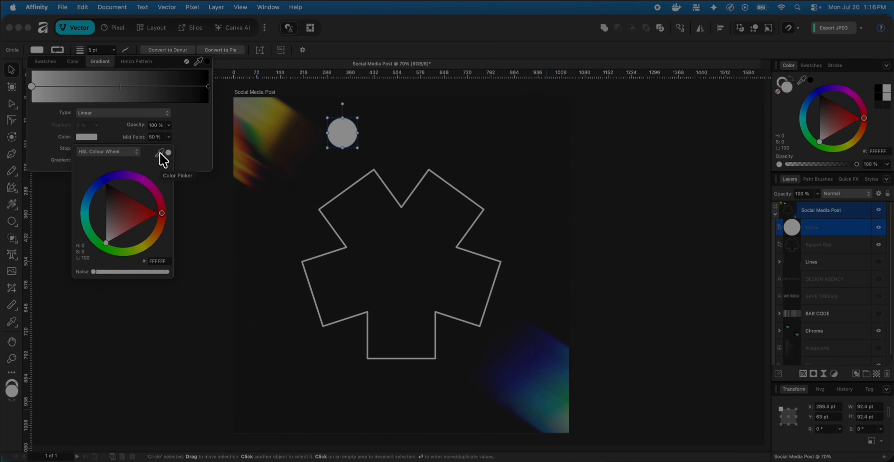
{"action": "left_click_drag", "start_coordinate": [160, 153], "coordinate": [265, 128]}
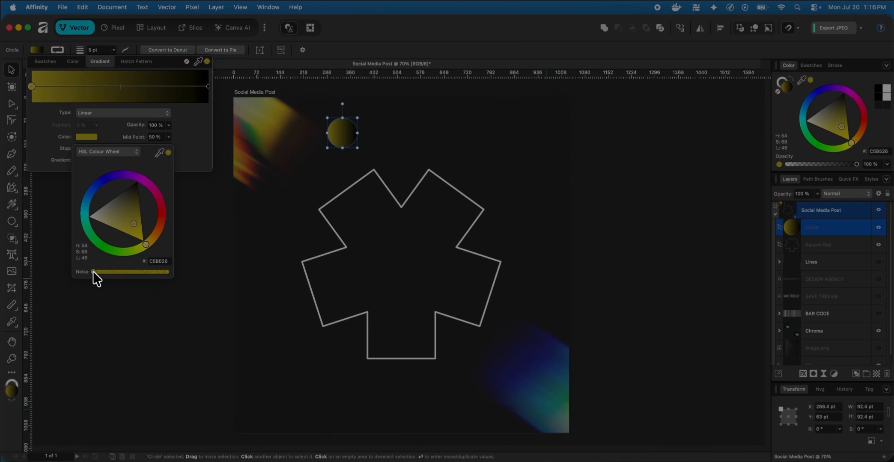
Add noise to the yellow start stop of the circle's gradient
{"action": "left_click_drag", "start_coordinate": [93, 271], "coordinate": [100, 270]}
{"action": "scroll", "coordinate": [366, 108], "scroll_direction": "up", "scroll_amount": 5}
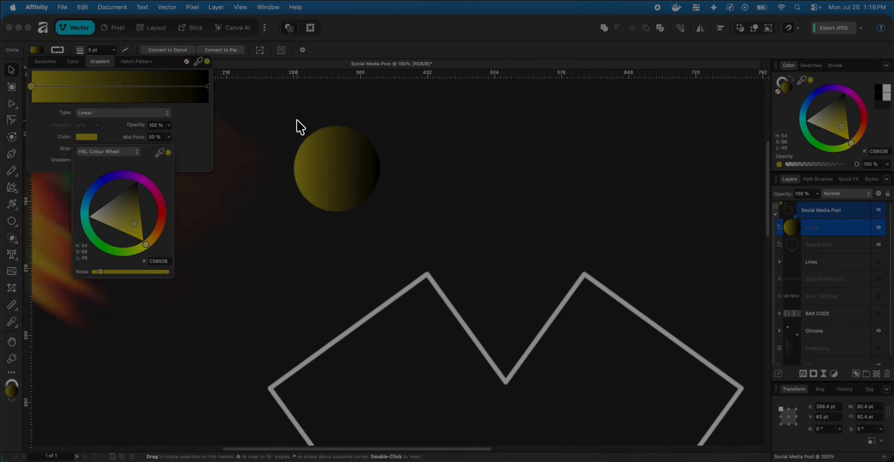
{"action": "scroll", "coordinate": [296, 119], "scroll_direction": "up", "scroll_amount": 2}
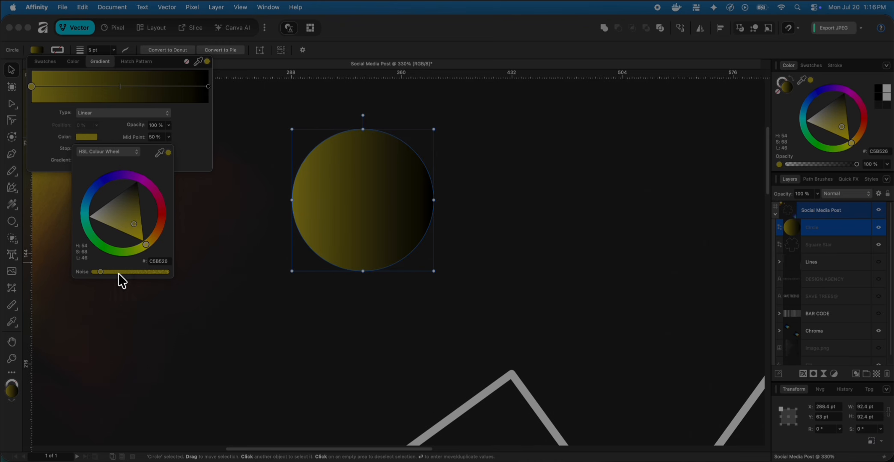
{"action": "left_click_drag", "start_coordinate": [99, 271], "coordinate": [102, 271]}
{"action": "left_click_drag", "start_coordinate": [131, 270], "coordinate": [132, 270]}
{"action": "left_click", "coordinate": [178, 136]}
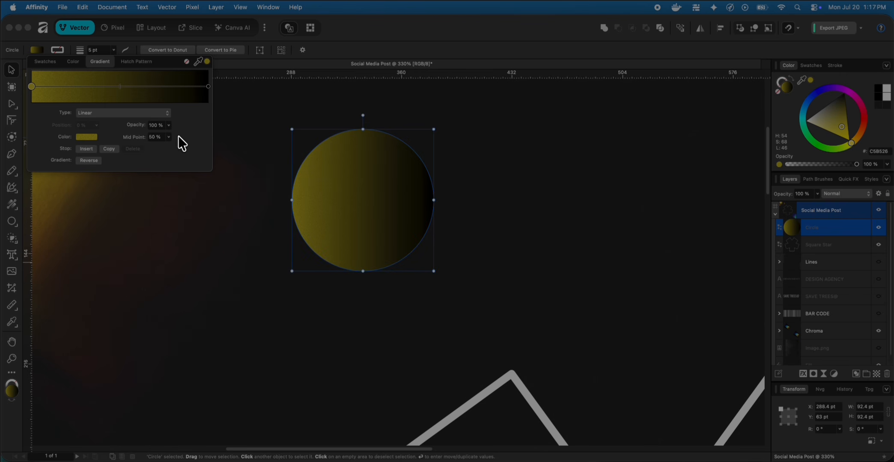
Set the gradient's end stop to the deep blue 2C2C7B sampled from the lower-right colour glow
{"action": "left_click", "coordinate": [208, 86]}
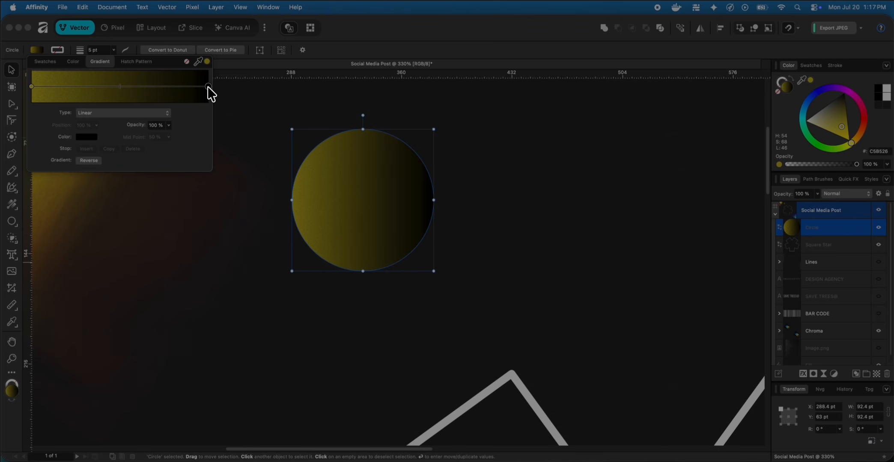
{"action": "left_click", "coordinate": [88, 137]}
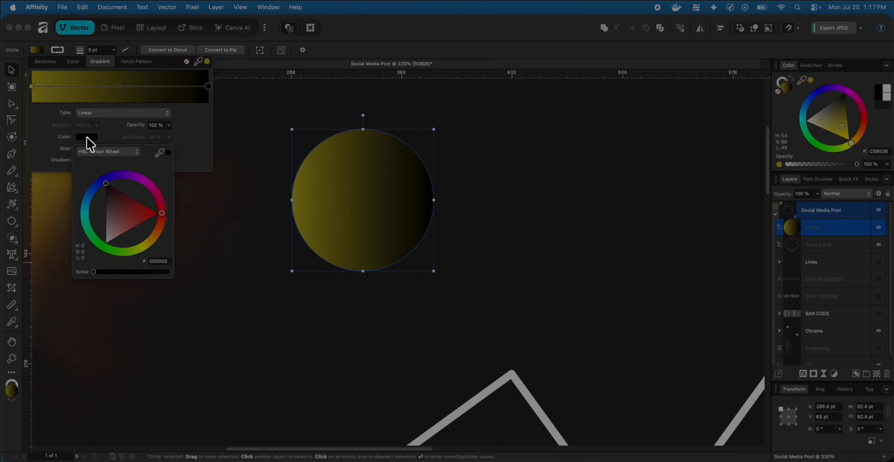
{"action": "scroll", "coordinate": [288, 236], "scroll_direction": "down", "scroll_amount": 2}
{"action": "scroll", "coordinate": [418, 226], "scroll_direction": "down", "scroll_amount": 8}
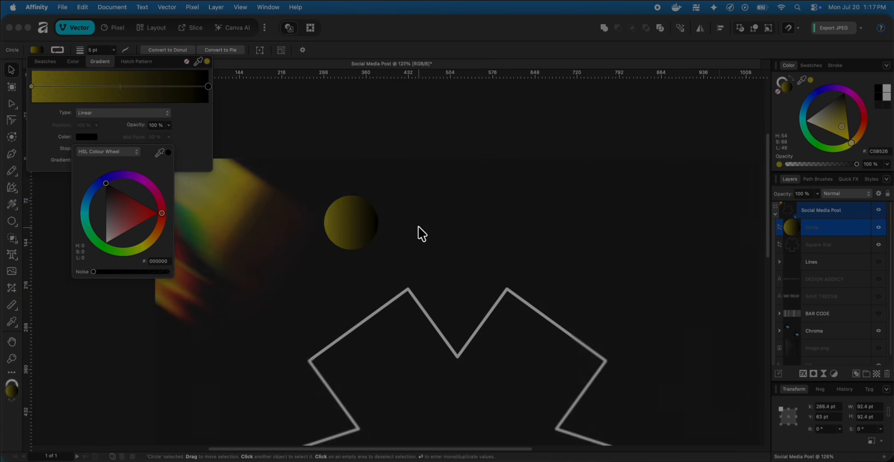
{"action": "scroll", "coordinate": [447, 294], "scroll_direction": "up", "scroll_amount": 3}
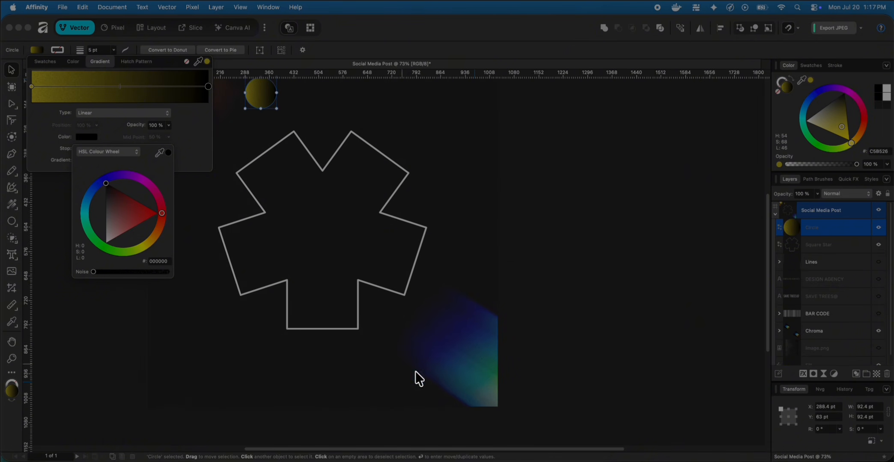
{"action": "left_click", "coordinate": [160, 153]}
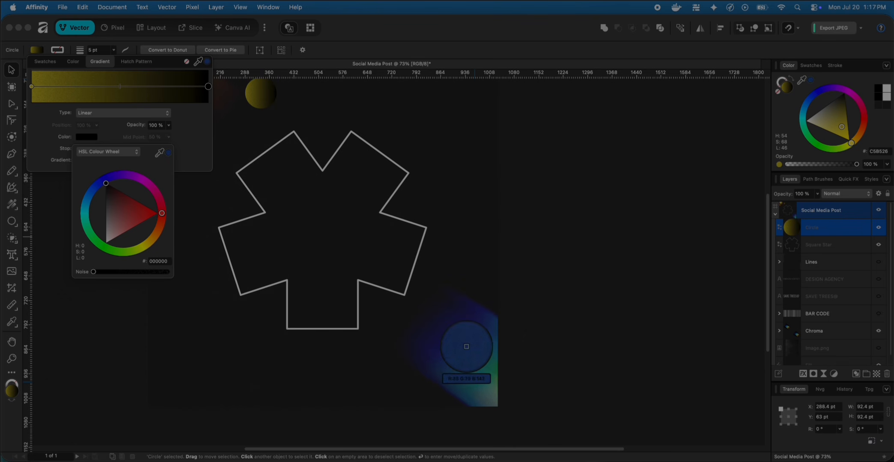
{"action": "left_click", "coordinate": [467, 346]}
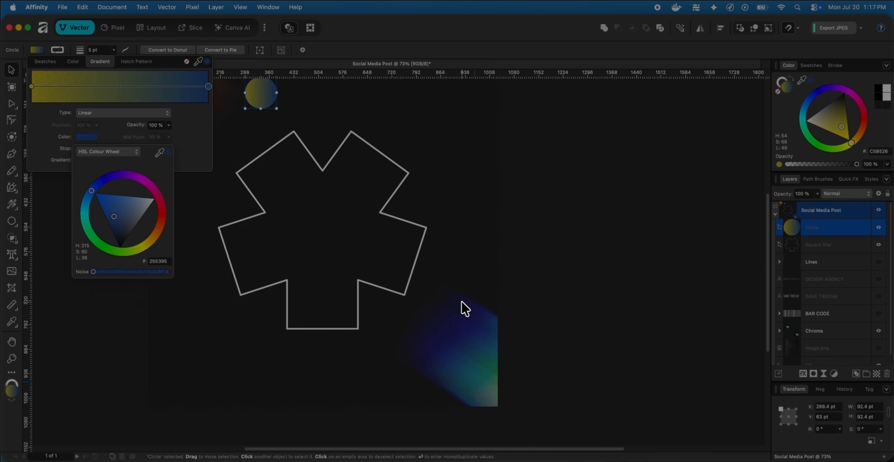
{"action": "left_click", "coordinate": [156, 155]}
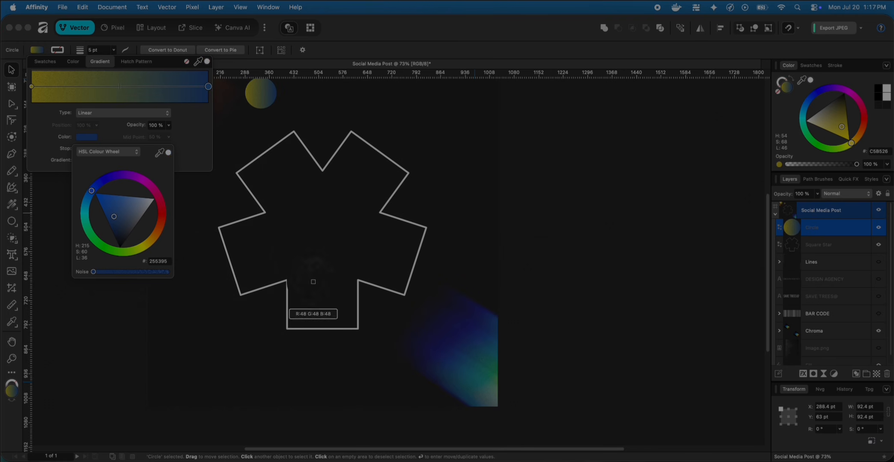
{"action": "left_click", "coordinate": [445, 340]}
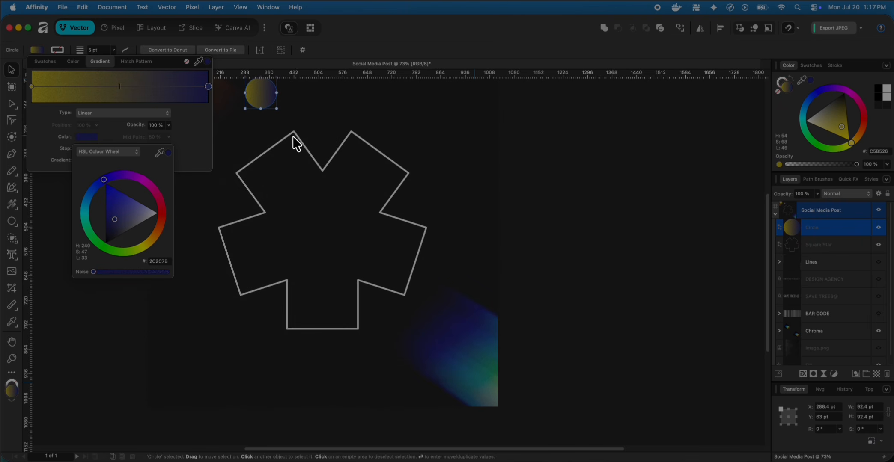
Set the midpoint of the circle's yellow-to-blue gradient to 41% and select the blue end stop
{"action": "scroll", "coordinate": [291, 139], "scroll_direction": "up", "scroll_amount": 2}
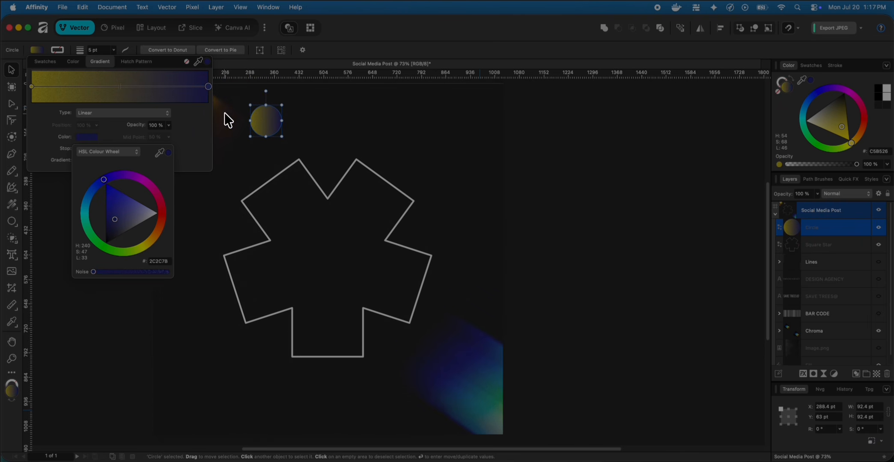
{"action": "scroll", "coordinate": [250, 120], "scroll_direction": "up", "scroll_amount": 5}
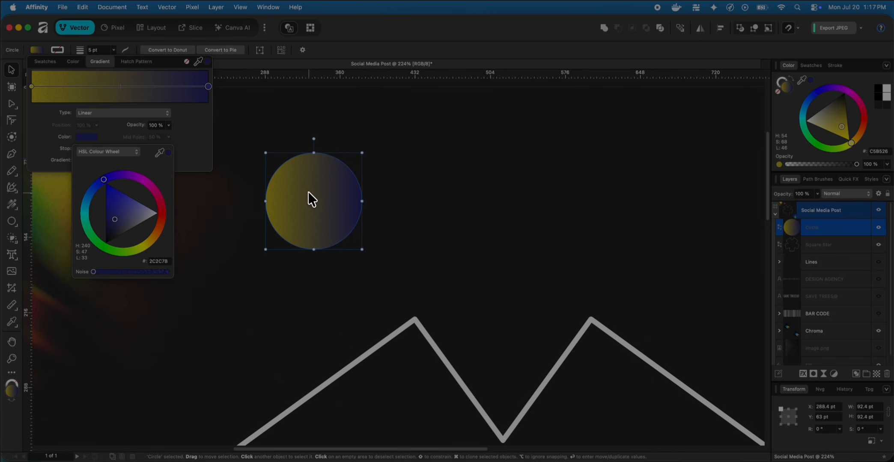
{"action": "left_click", "coordinate": [187, 124]}
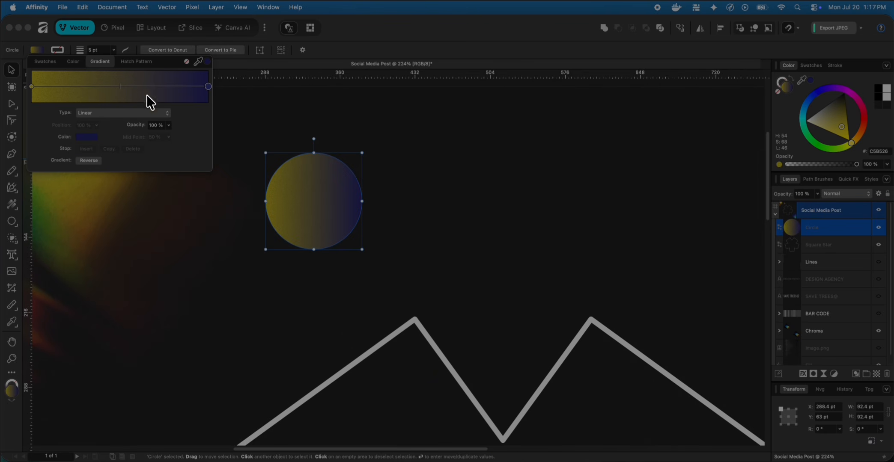
{"action": "left_click_drag", "start_coordinate": [121, 85], "coordinate": [103, 87]}
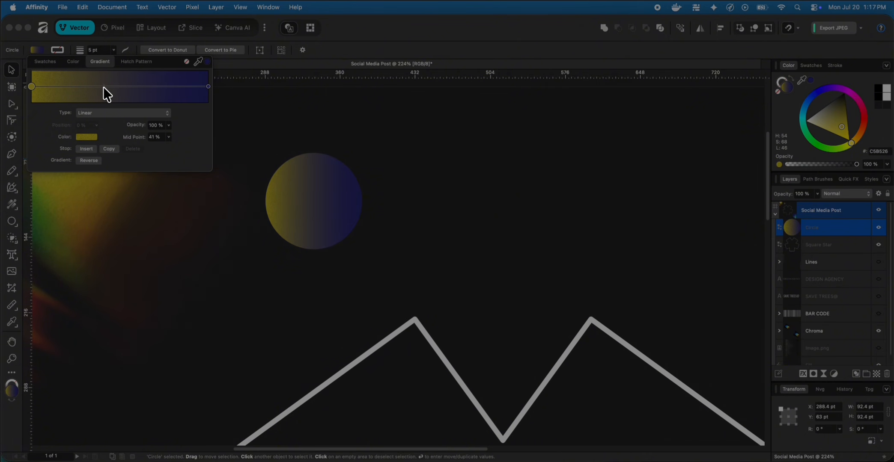
{"action": "left_click", "coordinate": [208, 86]}
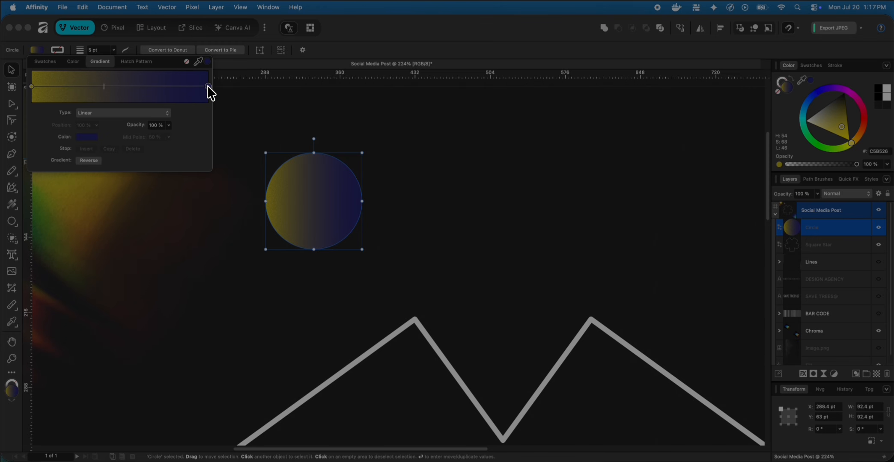
Add heavy noise to the blue end stop of the circle's gradient and deselect the circle
{"action": "left_click", "coordinate": [87, 137]}
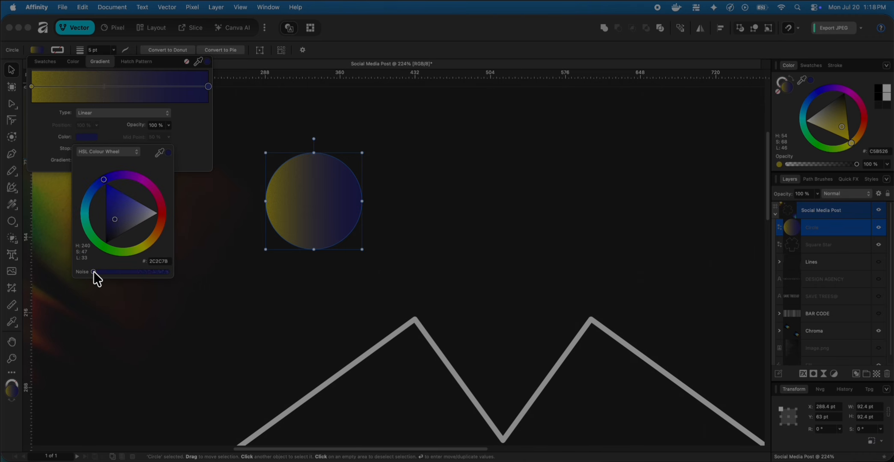
{"action": "left_click_drag", "start_coordinate": [94, 271], "coordinate": [94, 272]}
{"action": "key", "text": "super+0"}
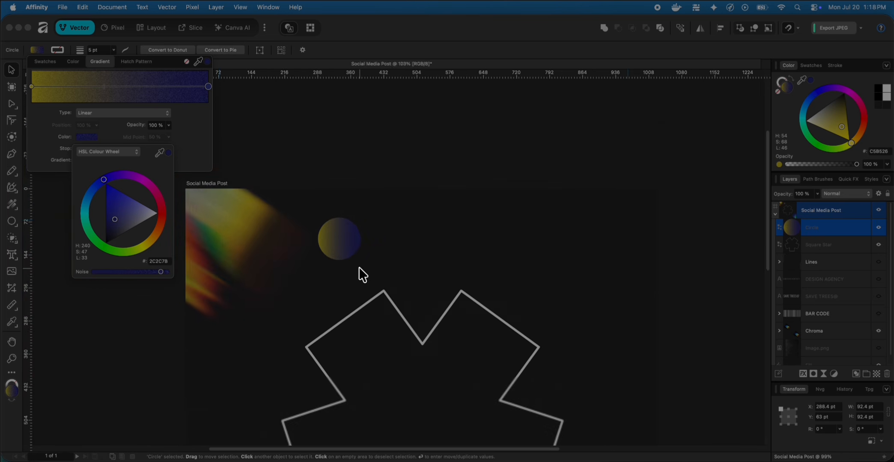
{"action": "scroll", "coordinate": [358, 267], "scroll_direction": "down", "scroll_amount": 5}
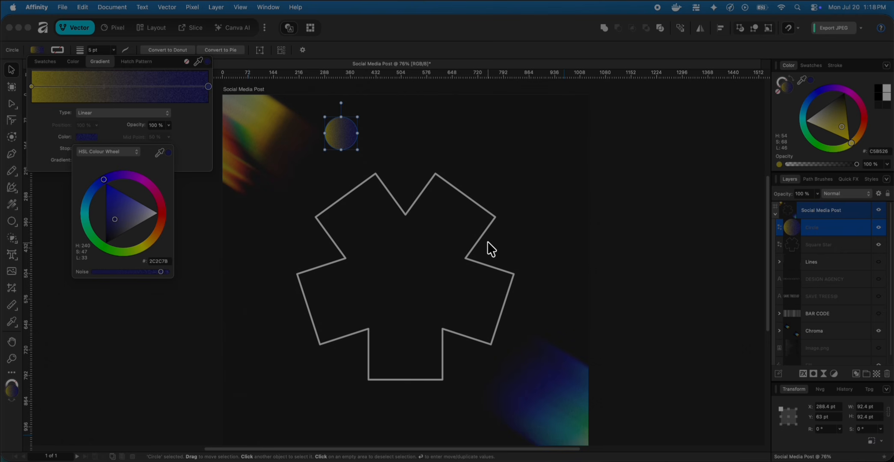
{"action": "left_click", "coordinate": [636, 158]}
{"action": "left_click", "coordinate": [636, 158]}
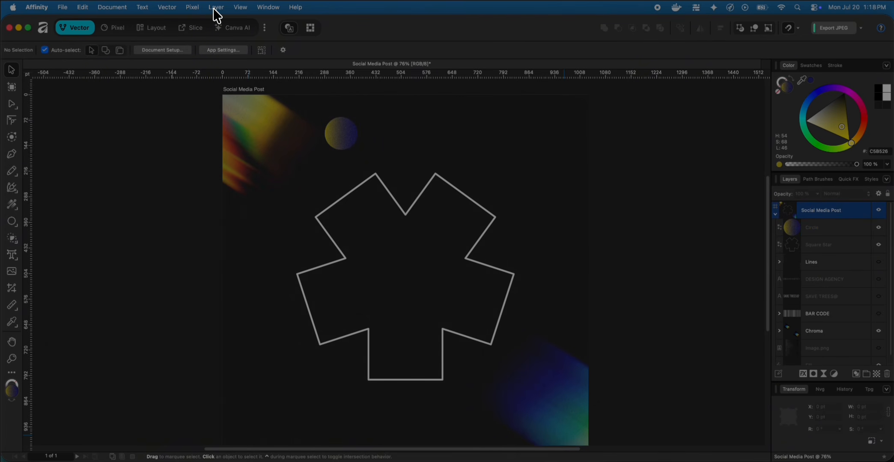
Display the list of scripts available in the workspace and look through its entries
{"action": "left_click", "coordinate": [261, 8]}
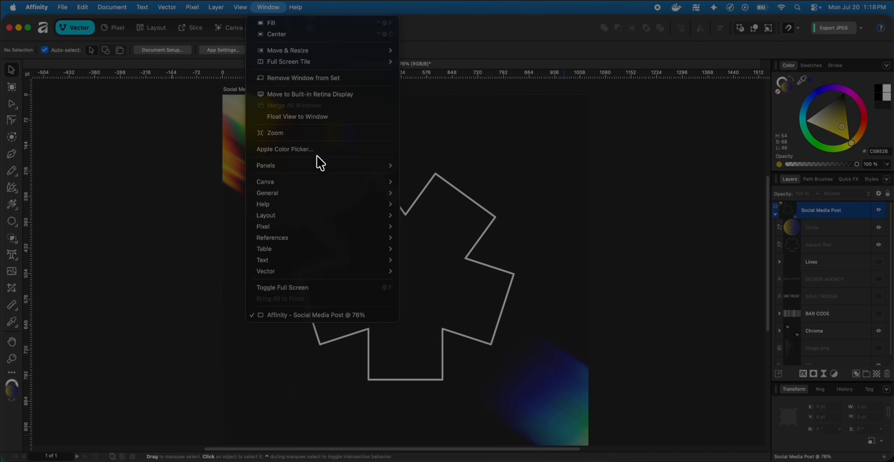
{"action": "mouse_move", "coordinate": [314, 162]}
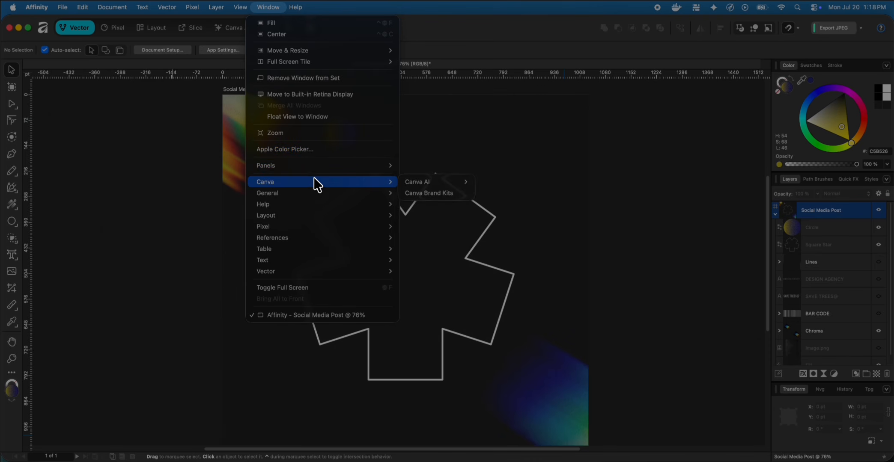
{"action": "mouse_move", "coordinate": [316, 188]}
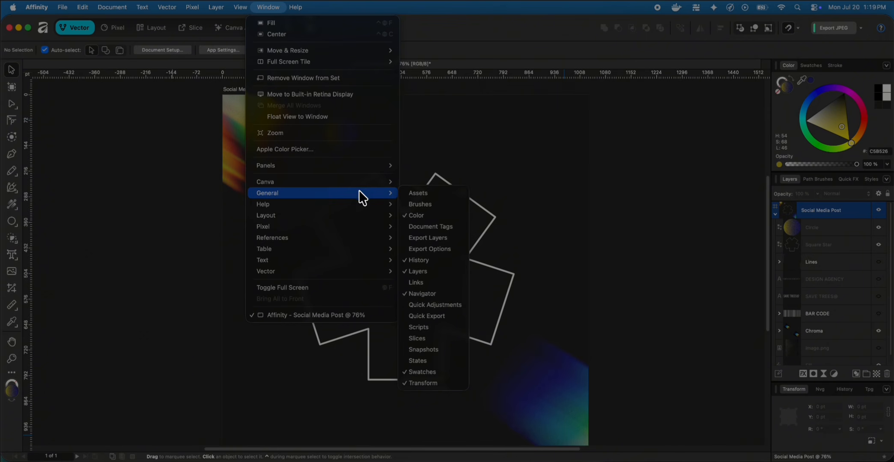
{"action": "left_click", "coordinate": [444, 323]}
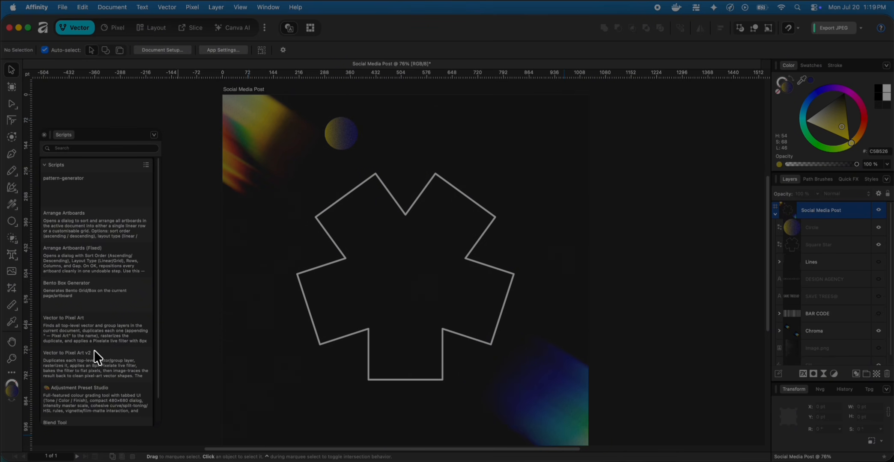
{"action": "scroll", "coordinate": [116, 334], "scroll_direction": "down", "scroll_amount": 2}
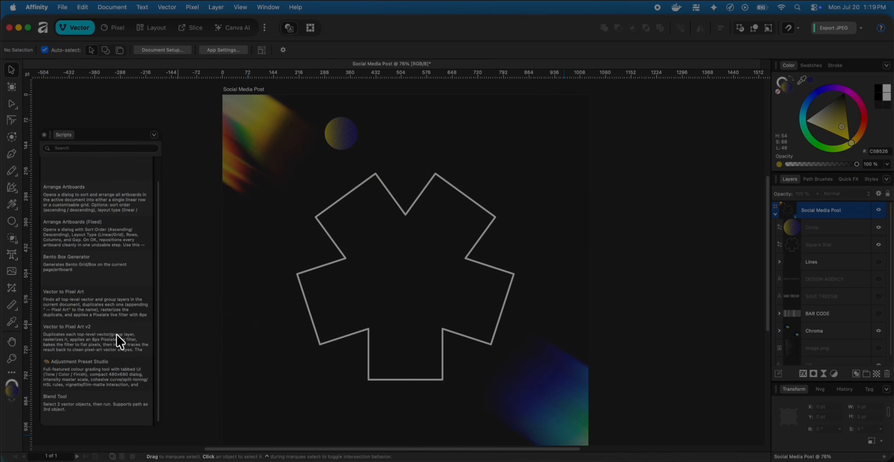
{"action": "scroll", "coordinate": [108, 285], "scroll_direction": "up", "scroll_amount": 2}
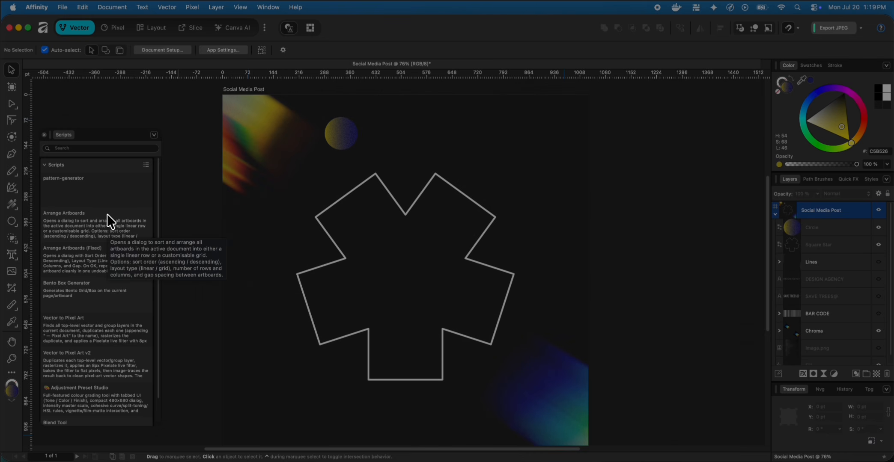
{"action": "left_click", "coordinate": [43, 165]}
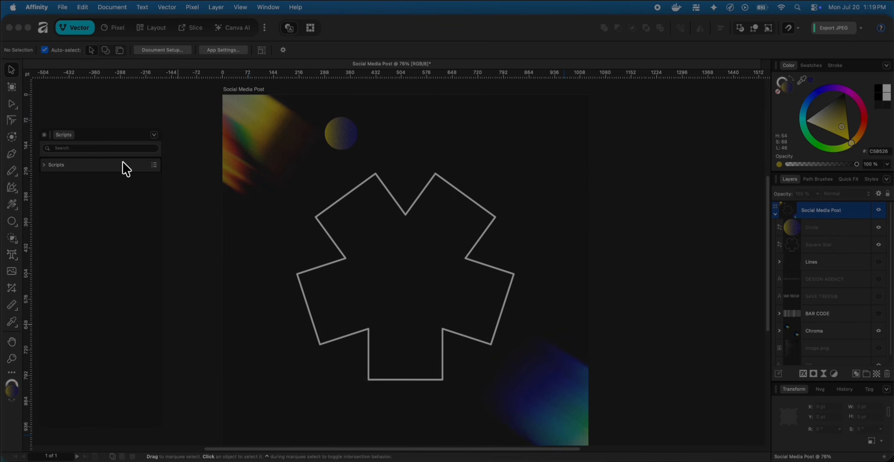
{"action": "left_click", "coordinate": [154, 135]}
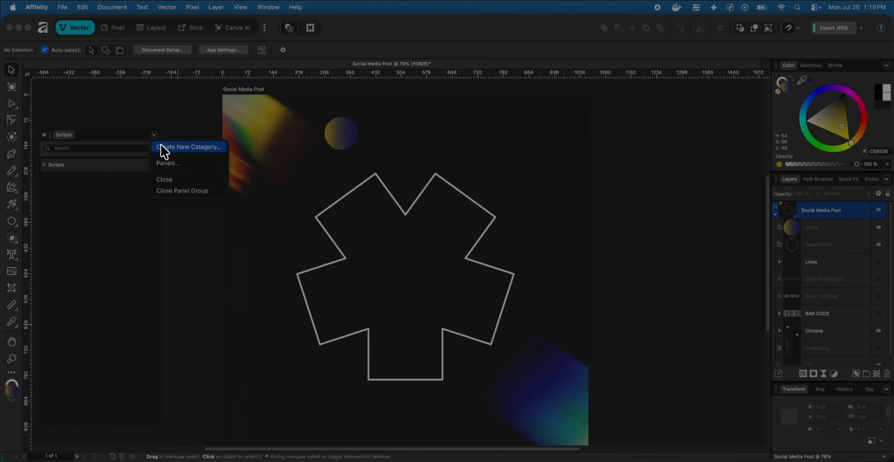
{"action": "left_click", "coordinate": [161, 145]}
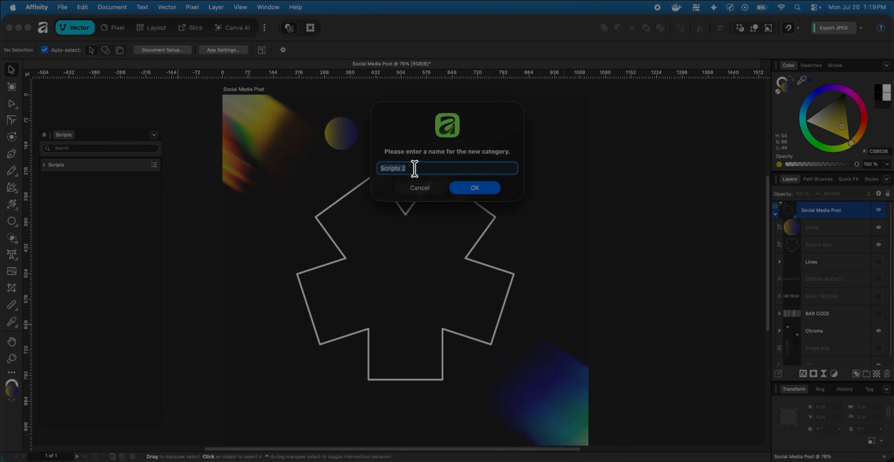
{"action": "left_click", "coordinate": [475, 185]}
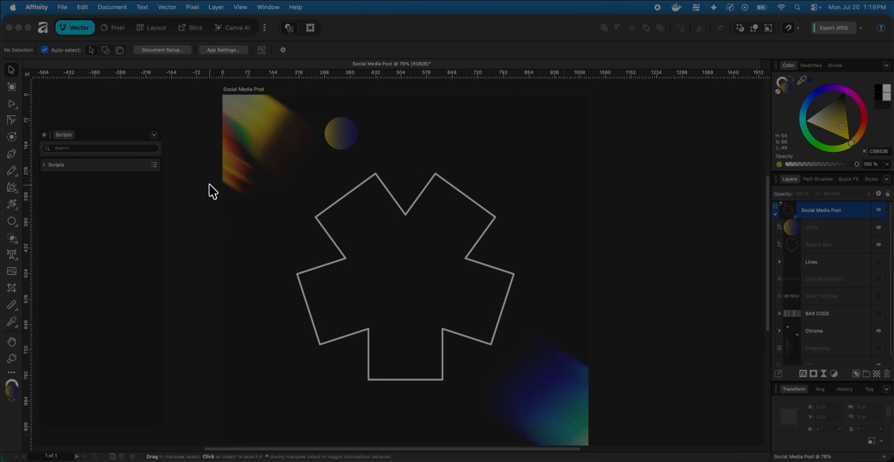
{"action": "left_click", "coordinate": [45, 165]}
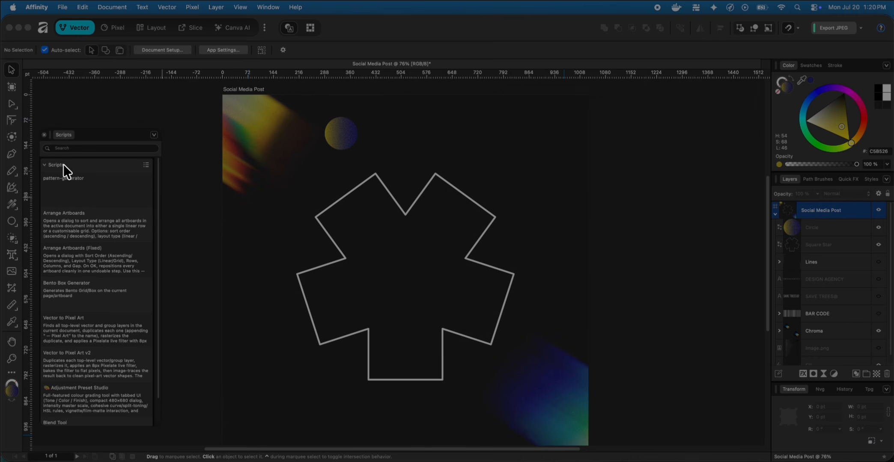
Switch to Script Manager for Affinity and postpone its update to v1.4.1
{"action": "scroll", "coordinate": [122, 249], "scroll_direction": "down", "scroll_amount": 2}
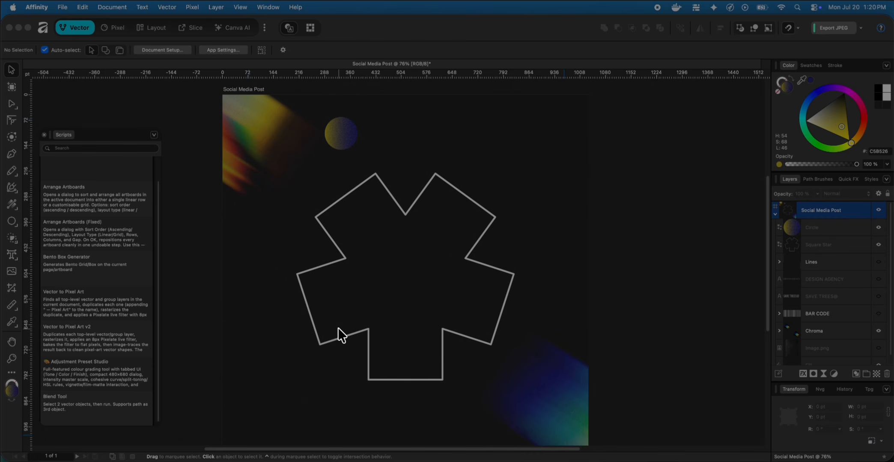
{"action": "key", "text": "super+space"}
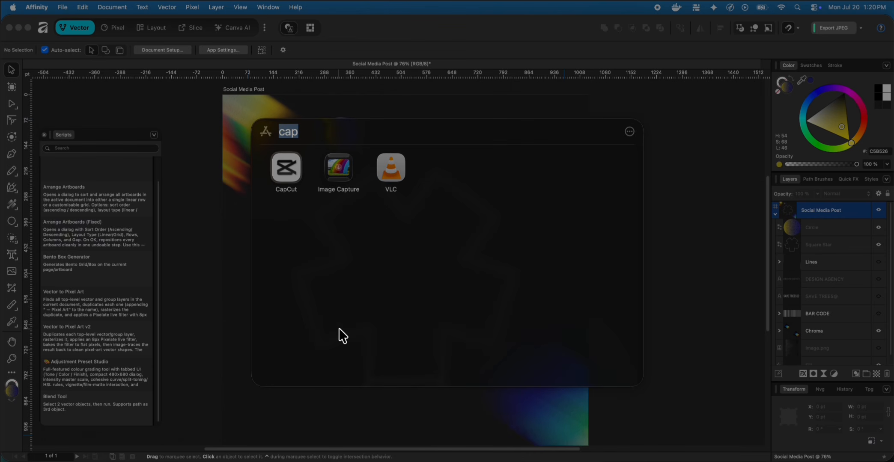
{"action": "key", "text": "BackSpace"}
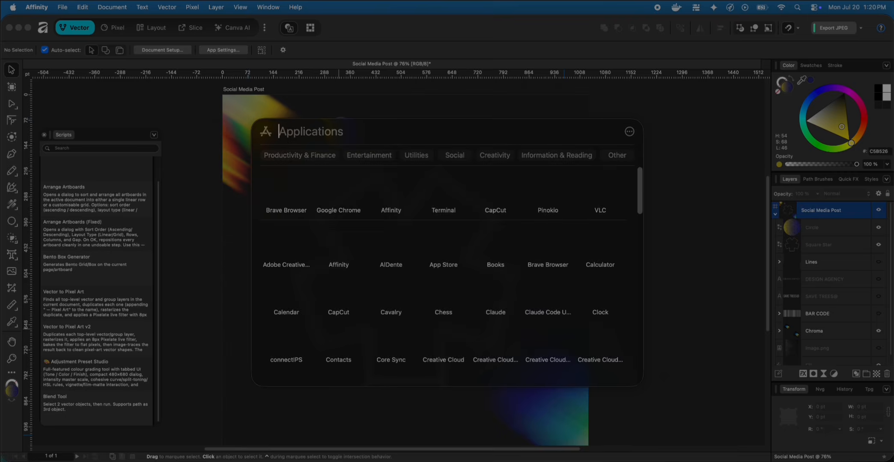
{"action": "type", "text": "script Manager for Affinity"}
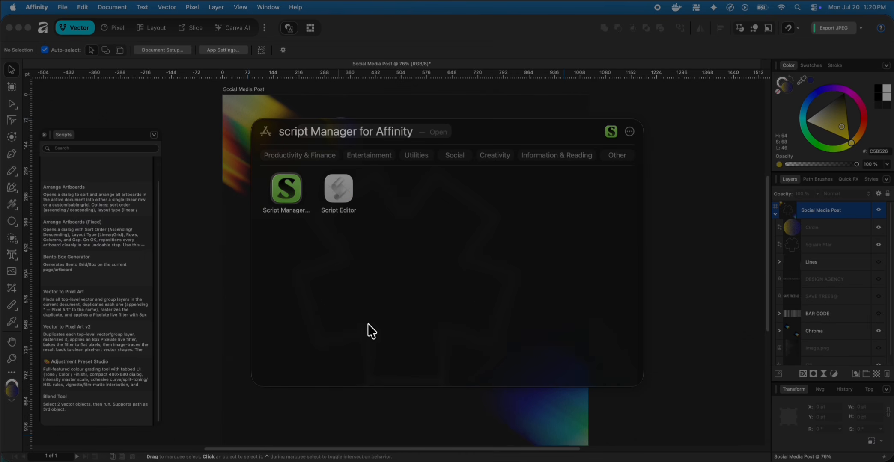
{"action": "left_click", "coordinate": [286, 188]}
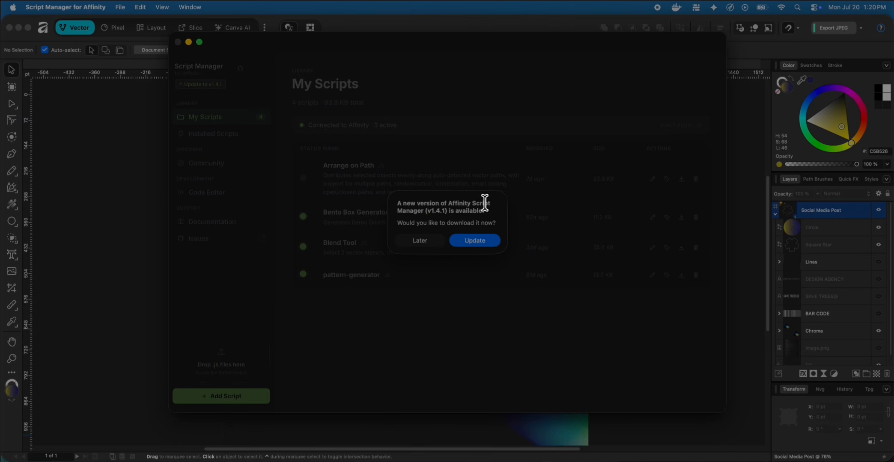
{"action": "left_click", "coordinate": [416, 242]}
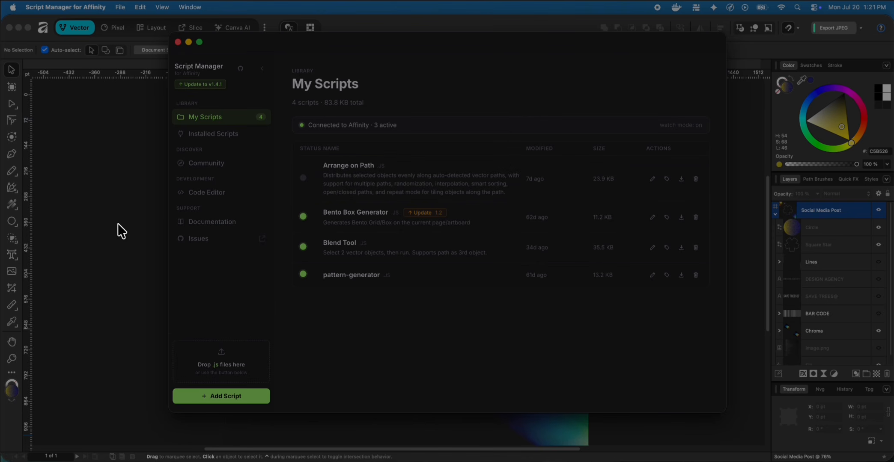
Browse the community scripts offered for installation
{"action": "left_click", "coordinate": [209, 172]}
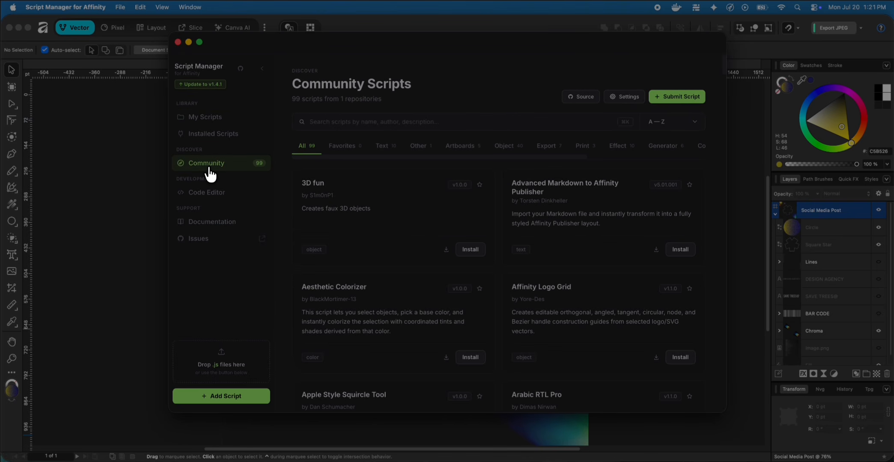
{"action": "scroll", "coordinate": [411, 239], "scroll_direction": "down", "scroll_amount": 5}
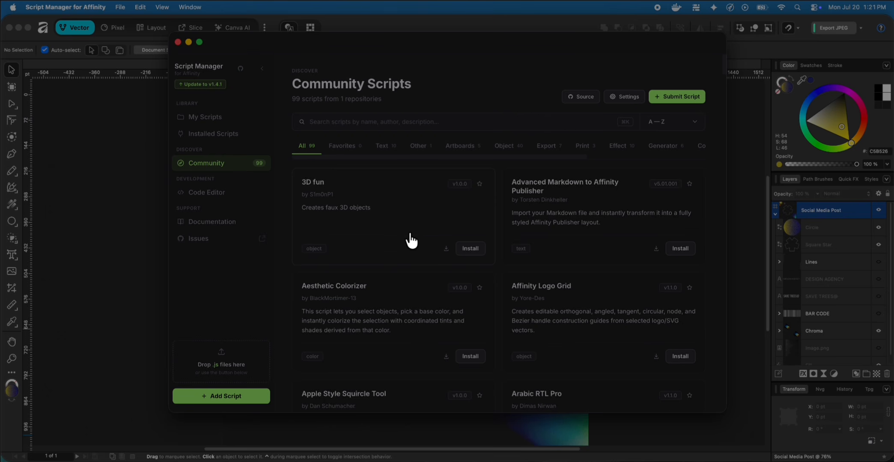
{"action": "scroll", "coordinate": [411, 241], "scroll_direction": "down", "scroll_amount": 15}
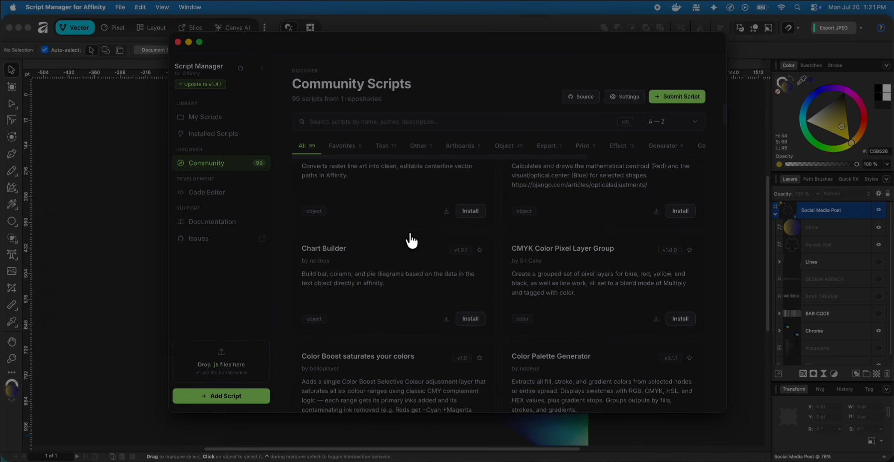
{"action": "scroll", "coordinate": [411, 240], "scroll_direction": "down", "scroll_amount": 4}
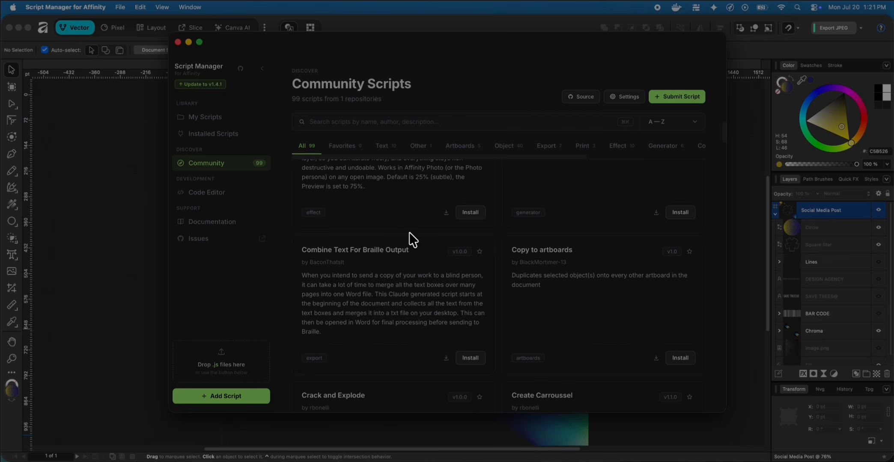
Activate the Arrange on Path script in the personal script library and switch back to Affinity
{"action": "left_click", "coordinate": [239, 120]}
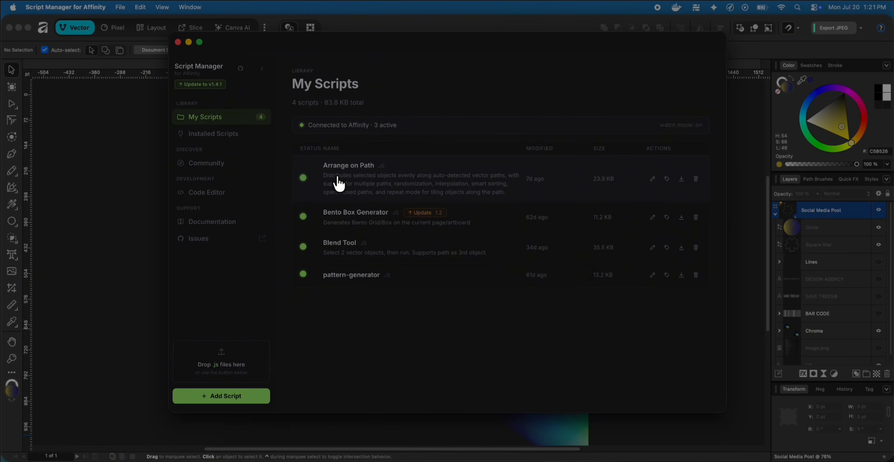
{"action": "left_click", "coordinate": [303, 177]}
{"action": "left_click", "coordinate": [102, 61]}
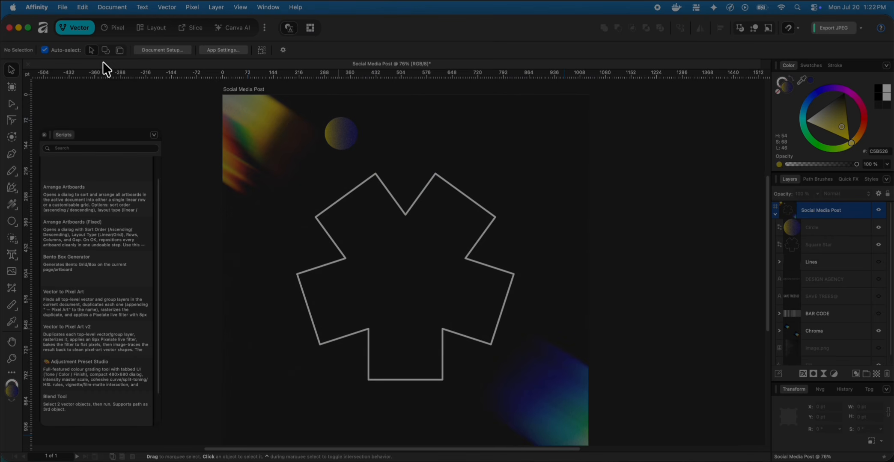
Run the Arrange on Path script on the gradient circle together with the square star outline
{"action": "scroll", "coordinate": [108, 244], "scroll_direction": "down", "scroll_amount": 2}
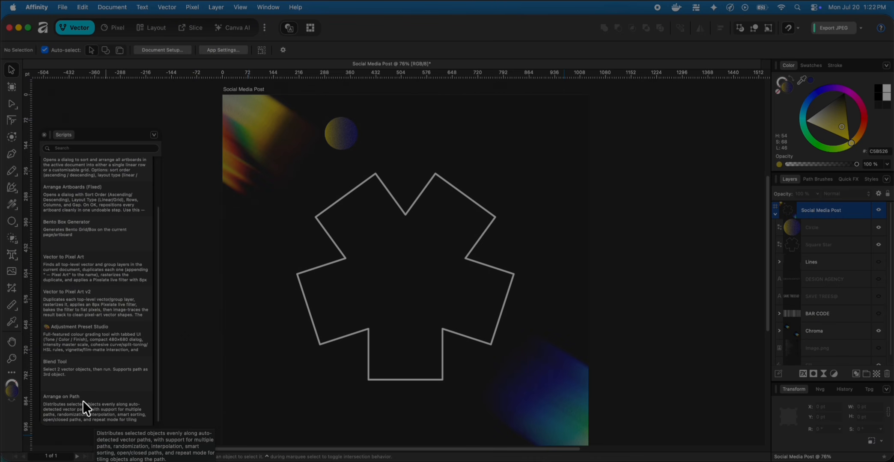
{"action": "left_click", "coordinate": [344, 145]}
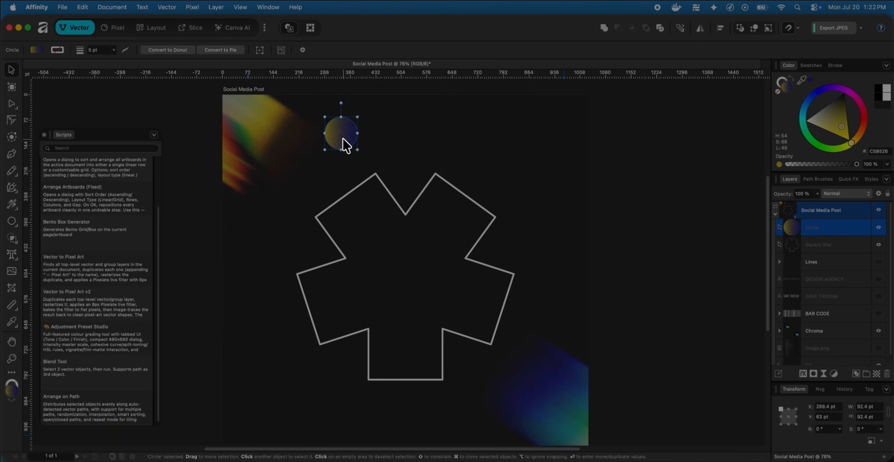
{"action": "left_click", "coordinate": [426, 184], "text": "shift"}
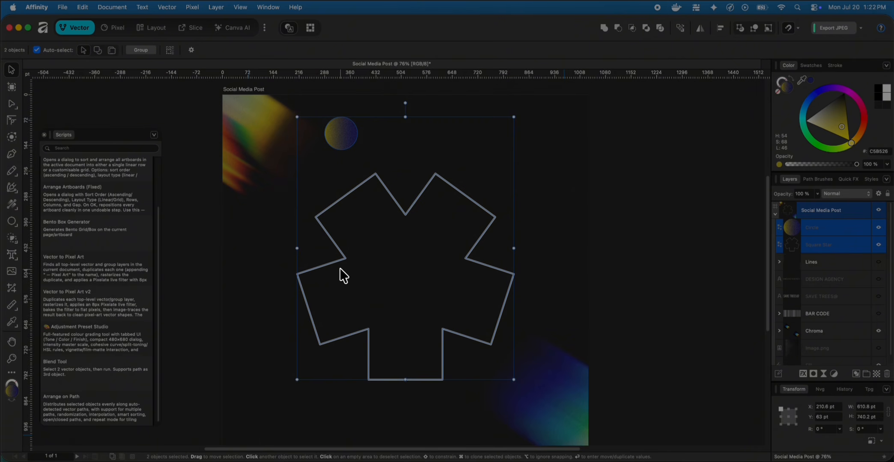
{"action": "double_click", "coordinate": [87, 401]}
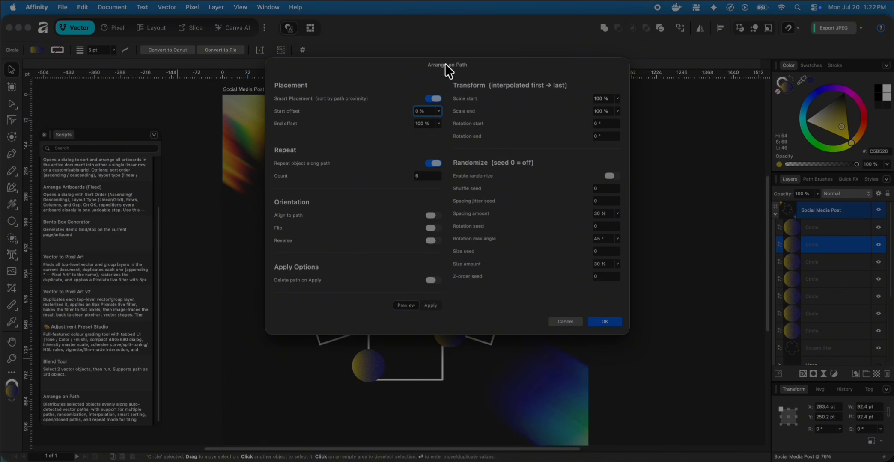
Increase the number of circles repeated along the star path until they merge into a continuous tube, and apply the arrangement
{"action": "left_click_drag", "start_coordinate": [445, 63], "coordinate": [697, 53]}
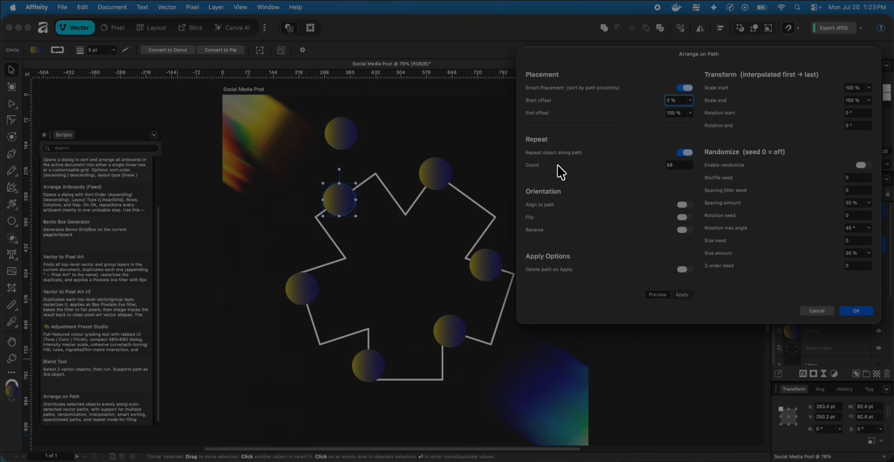
{"action": "left_click_drag", "start_coordinate": [558, 166], "coordinate": [779, 167]}
{"action": "left_click", "coordinate": [856, 311]}
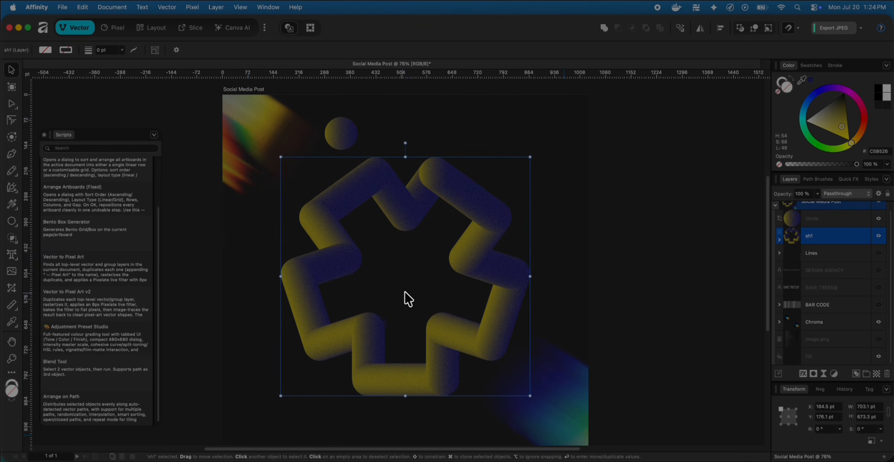
Hide the original gradient circle above the tube-shaped star
{"action": "left_click", "coordinate": [345, 134]}
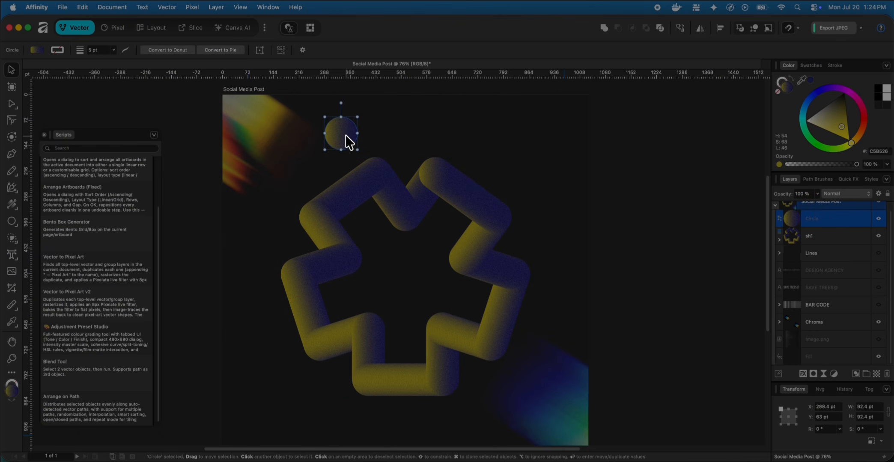
{"action": "left_click", "coordinate": [879, 218]}
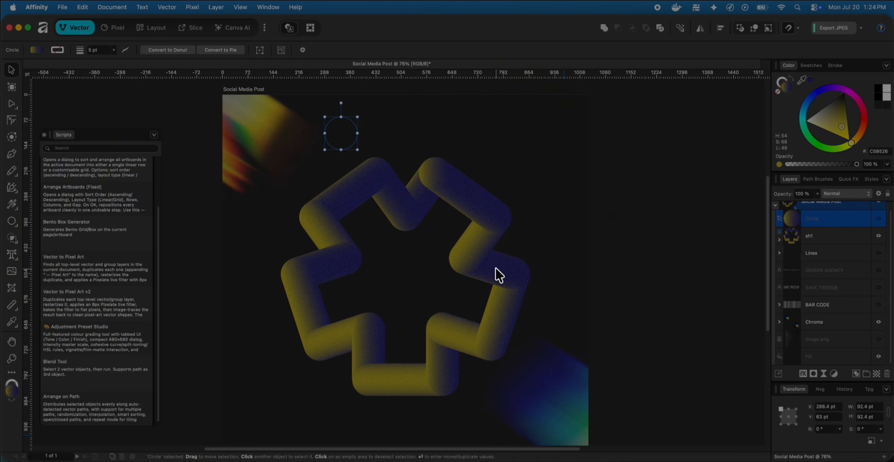
Scale the tube-shaped star layer sh1 down to about 603 by 577 pt, keeping its top edge in place, and deselect it
{"action": "left_click", "coordinate": [817, 234]}
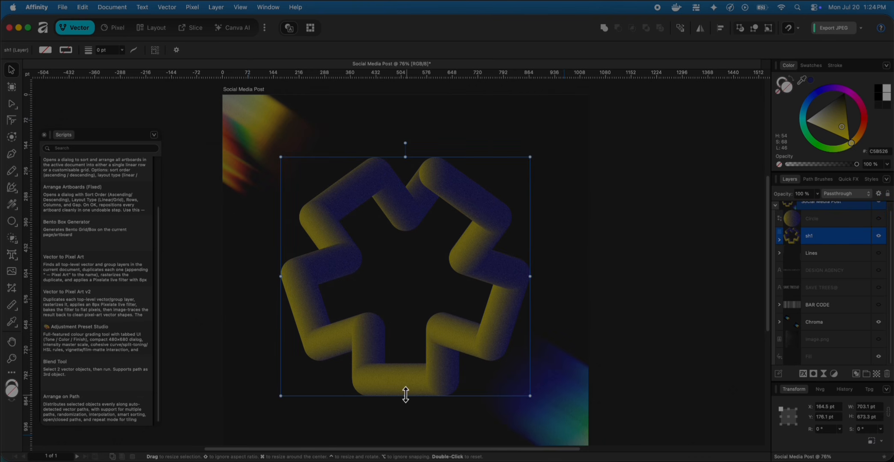
{"action": "left_click_drag", "start_coordinate": [405, 395], "coordinate": [406, 362]}
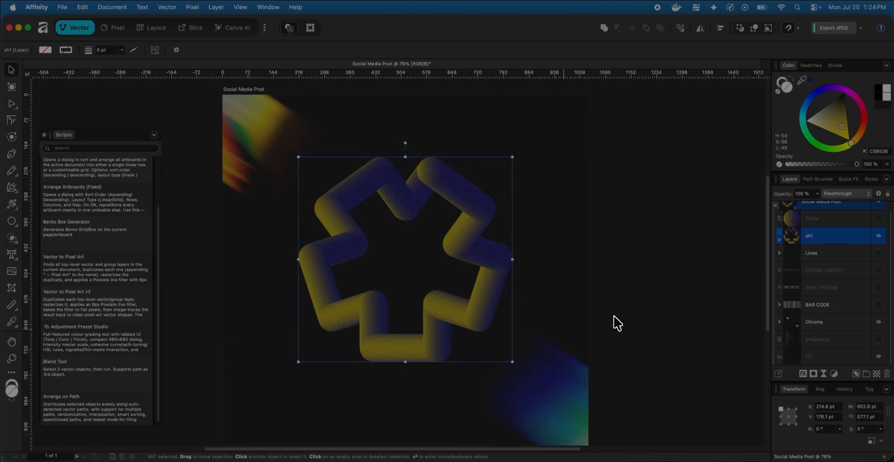
{"action": "left_click", "coordinate": [658, 305]}
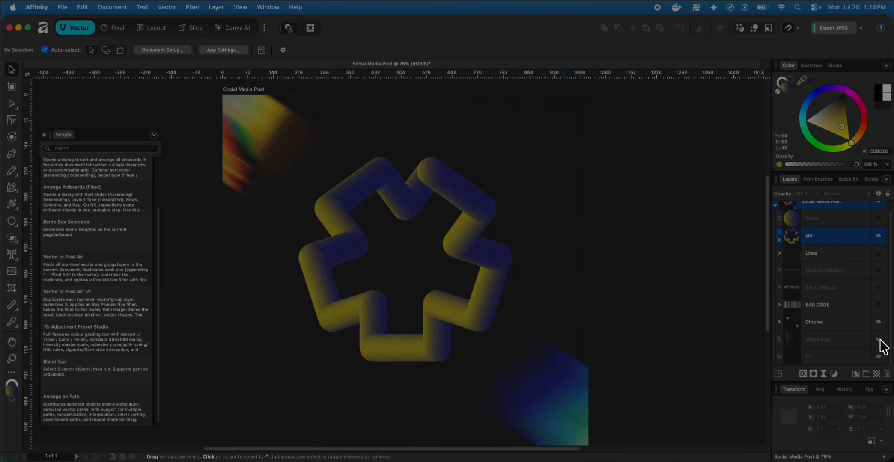
Make the hidden BAR CODE, SAVE TREES@, DESIGN AGENCY and Lines layers visible on the artboard
{"action": "left_click", "coordinate": [879, 305]}
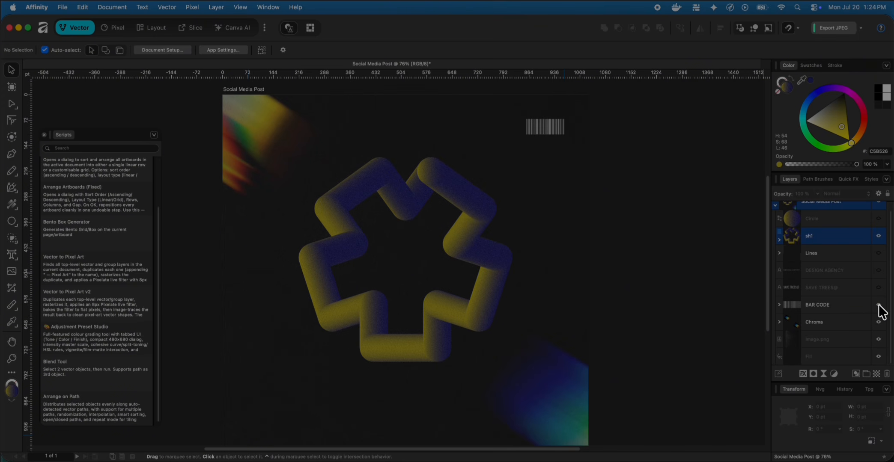
{"action": "scroll", "coordinate": [878, 304], "scroll_direction": "up", "scroll_amount": 1}
{"action": "left_click", "coordinate": [878, 293]}
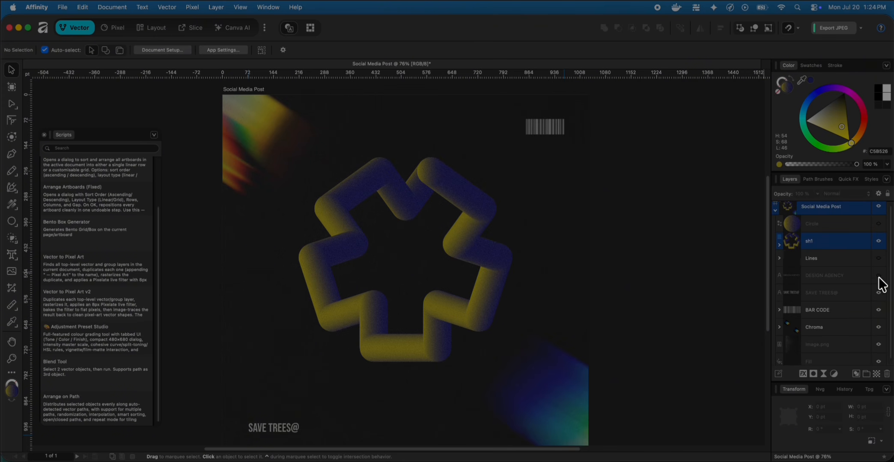
{"action": "left_click", "coordinate": [879, 277]}
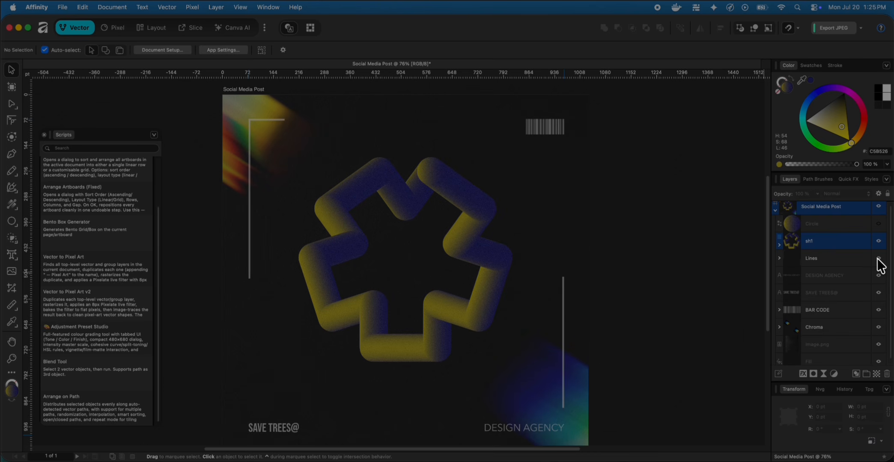
{"action": "left_click", "coordinate": [878, 258]}
{"action": "scroll", "coordinate": [878, 239], "scroll_direction": "up", "scroll_amount": 1}
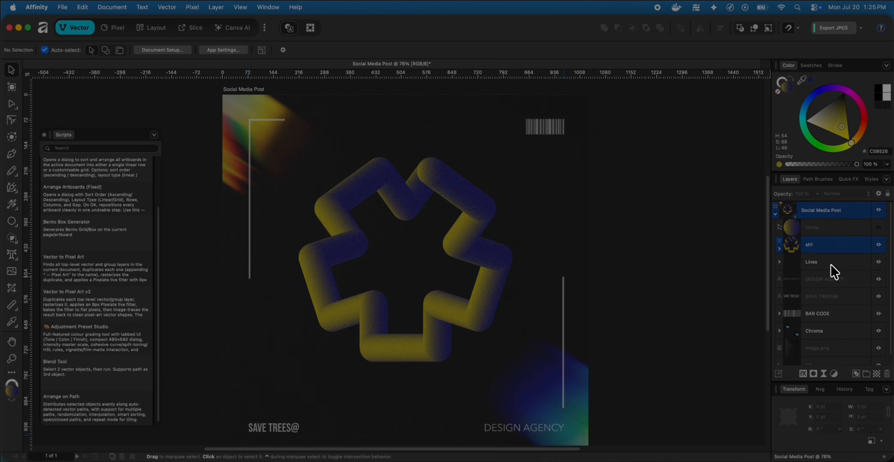